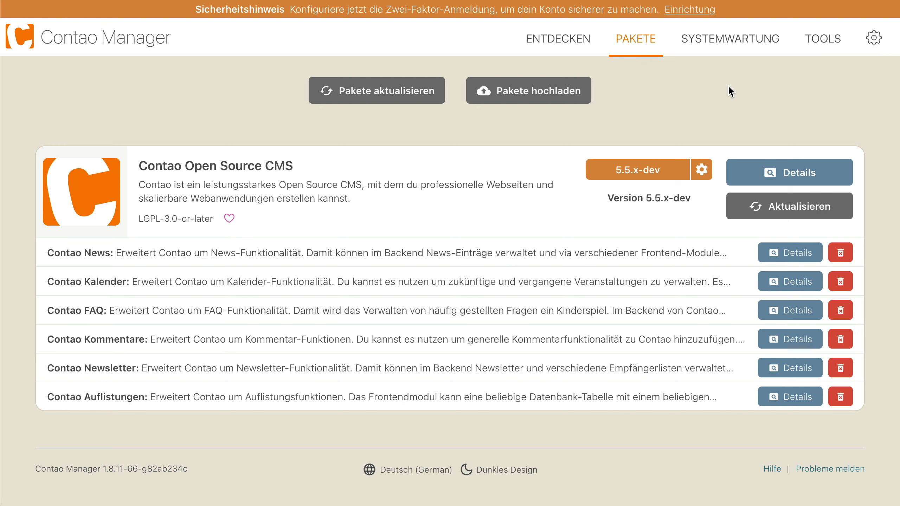
# Step: Open the accounts overview and view the admin account's two-factor login setup, leaving it without activating
pyautogui.moveTo(873, 39)
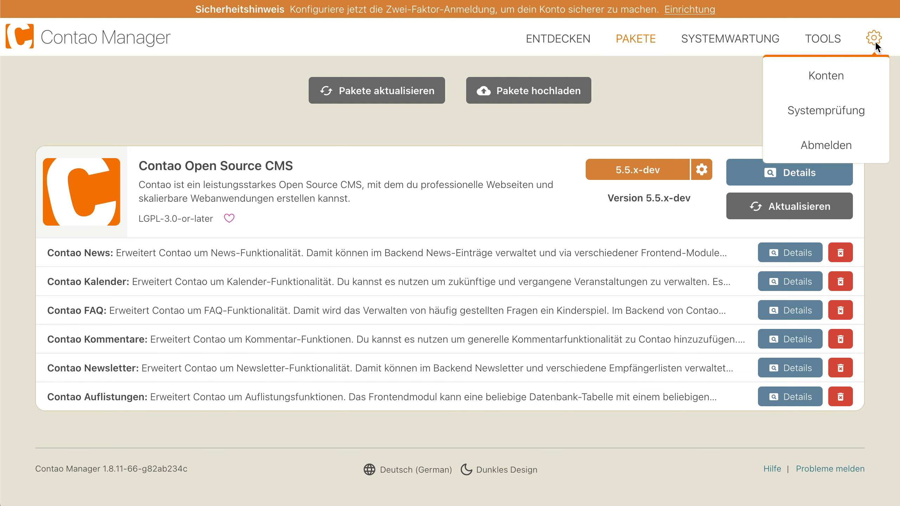
pyautogui.click(859, 77)
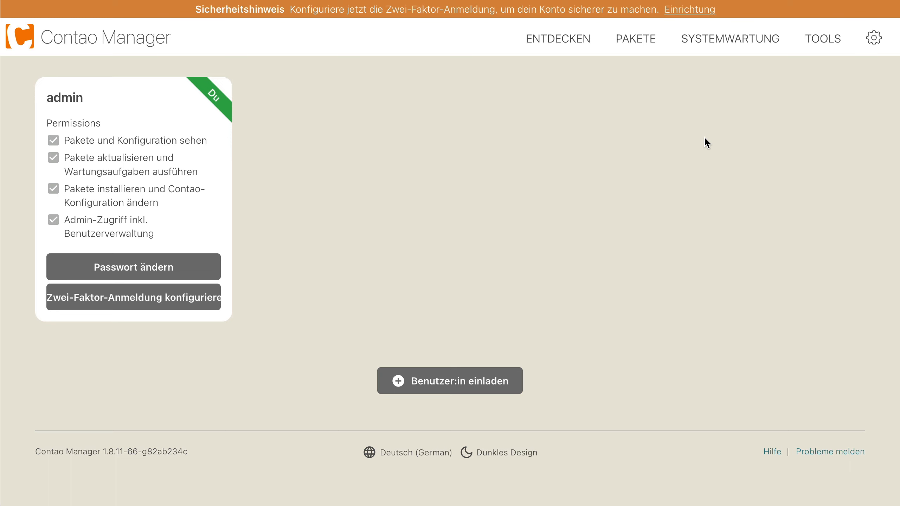
pyautogui.click(159, 300)
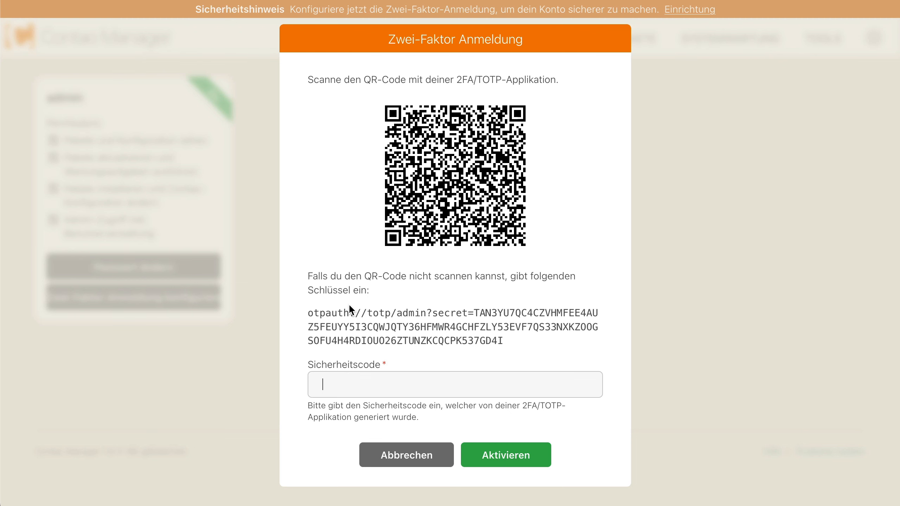
pyautogui.click(415, 456)
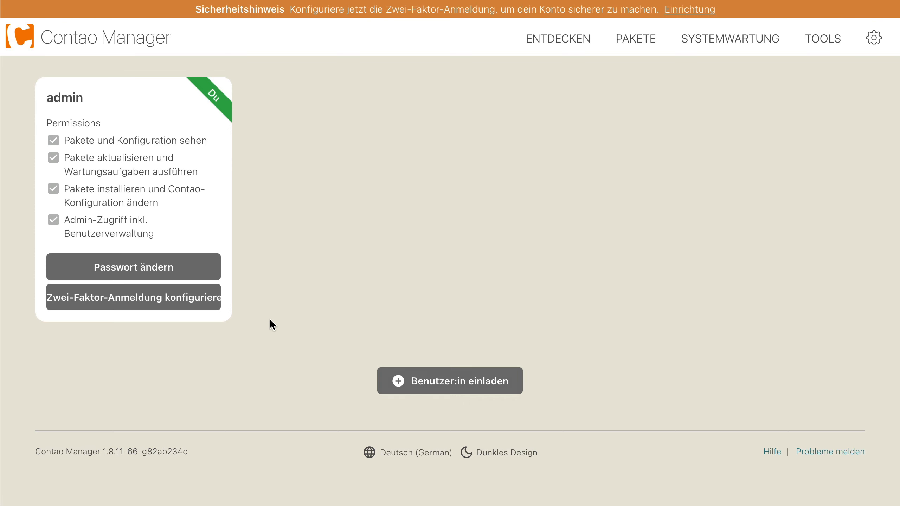
# Step: Create an invitation link with all permissions including admin access, and register a new account through it using a username and saved passkey
pyautogui.click(457, 380)
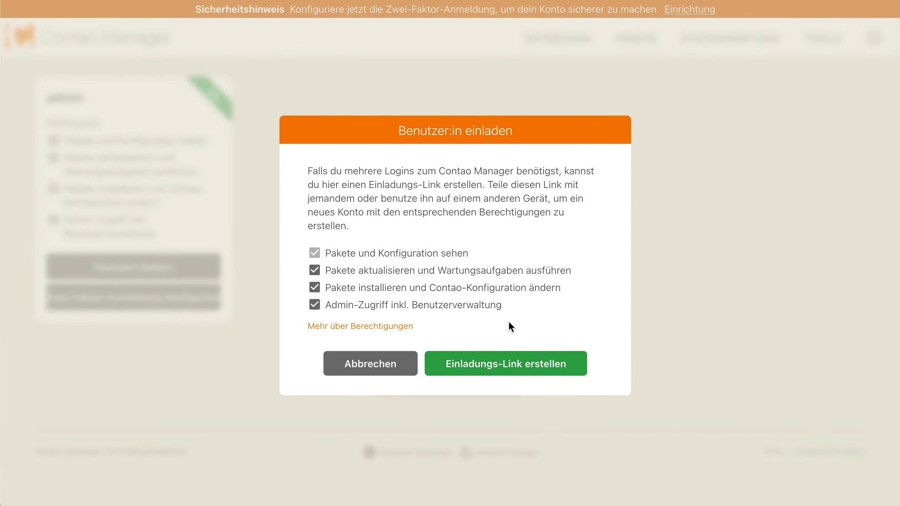
pyautogui.click(494, 370)
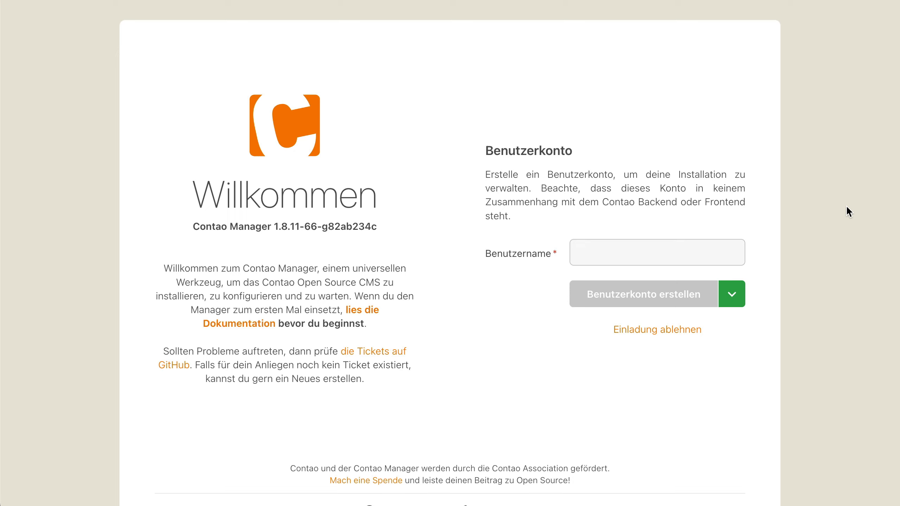
pyautogui.write('christian')
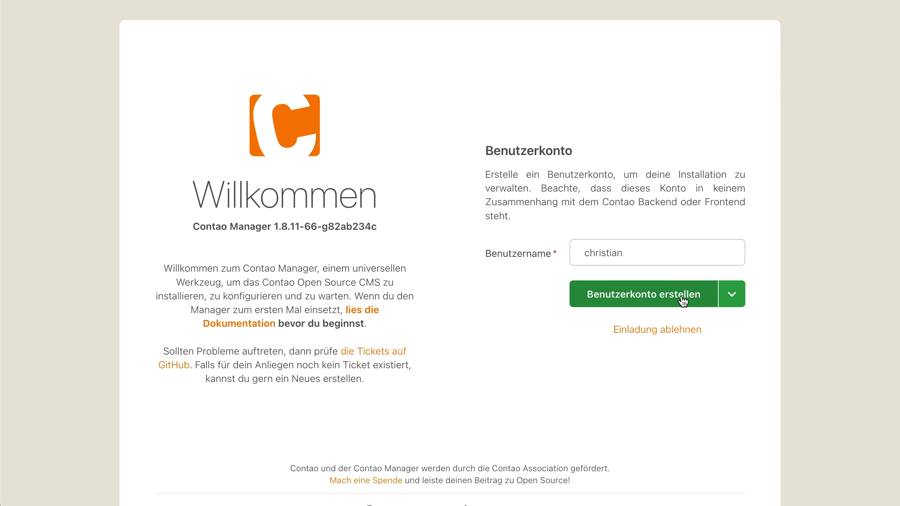
pyautogui.click(732, 296)
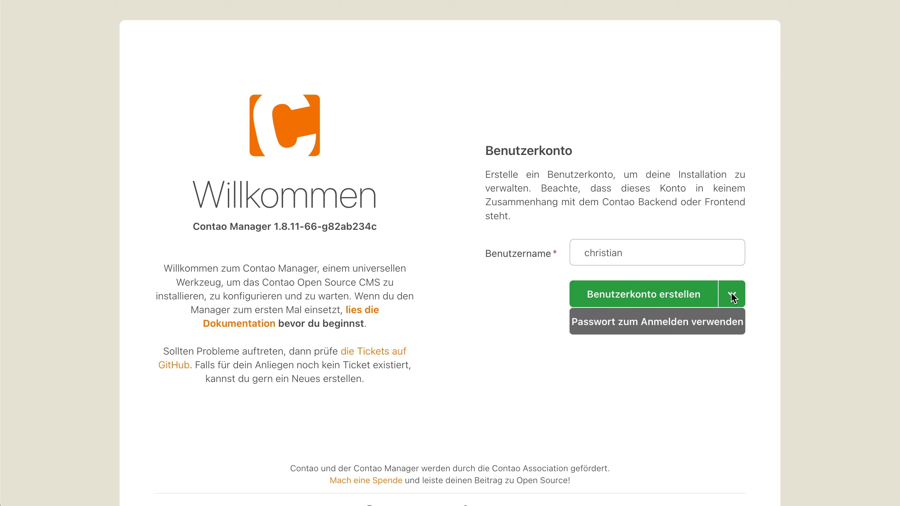
pyautogui.click(630, 296)
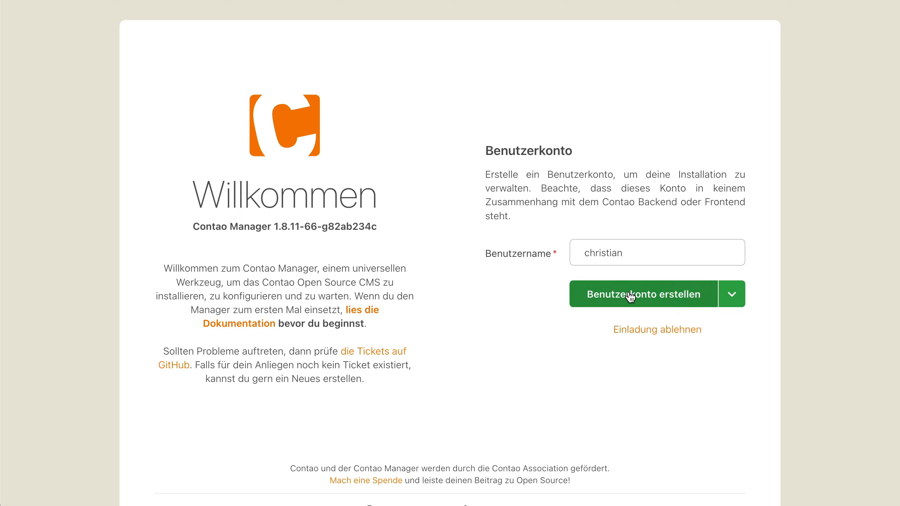
pyautogui.click(630, 296)
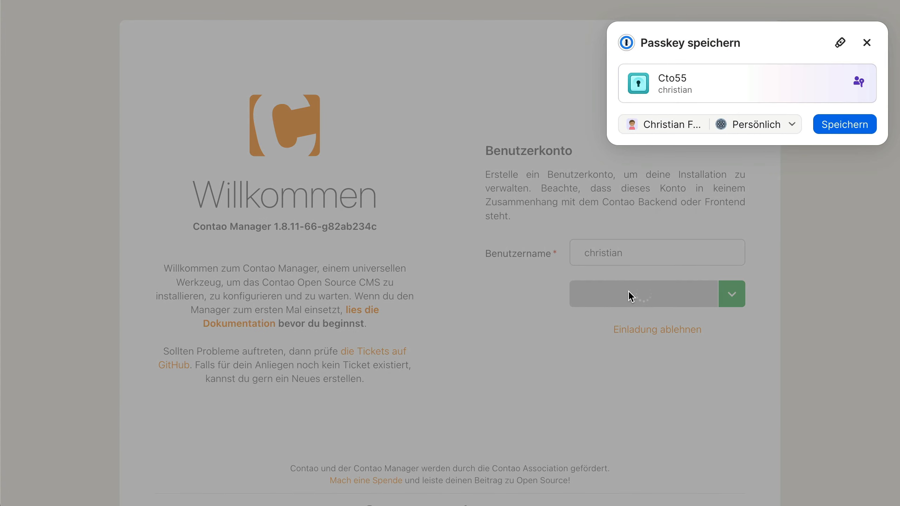
pyautogui.click(851, 130)
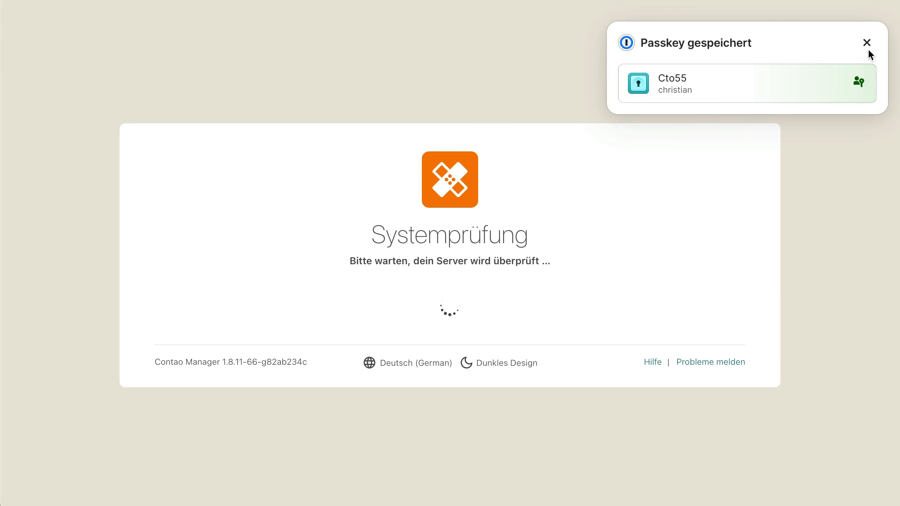
pyautogui.click(867, 43)
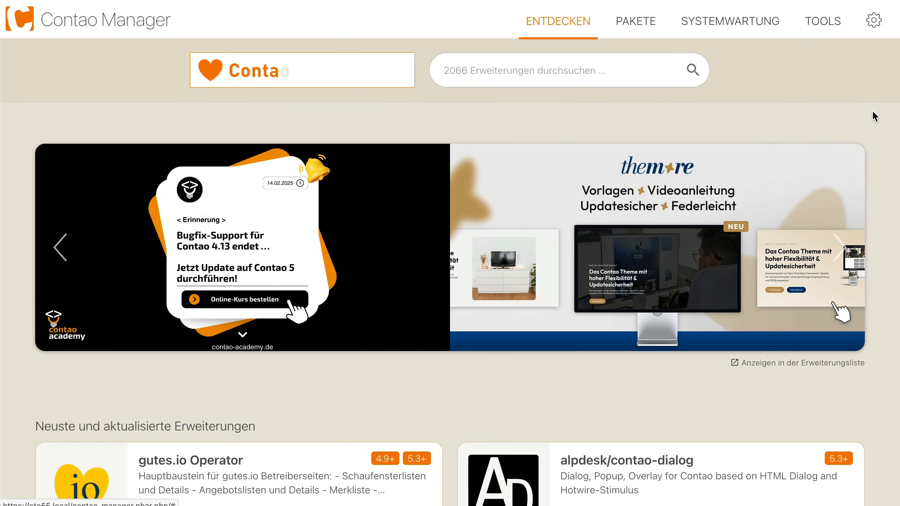
# Step: Delete the old admin account from the accounts overview
pyautogui.click(874, 20)
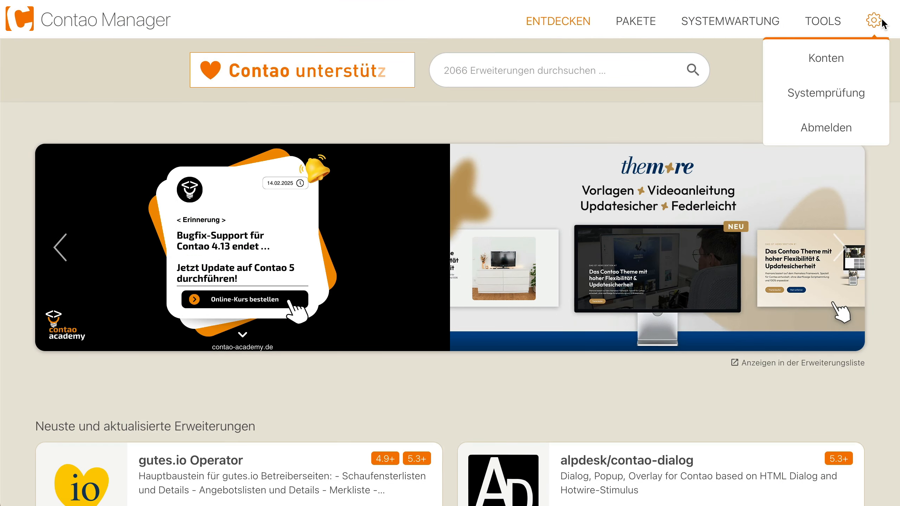
pyautogui.click(830, 60)
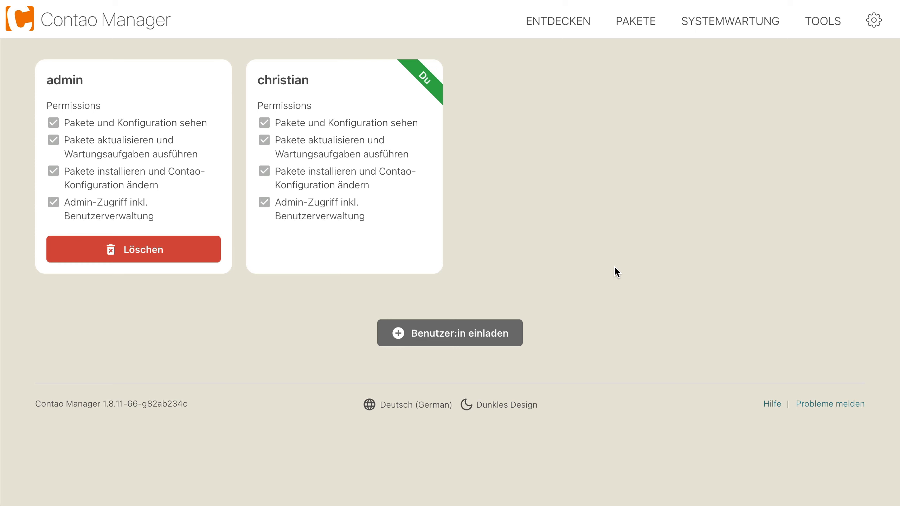
pyautogui.click(145, 250)
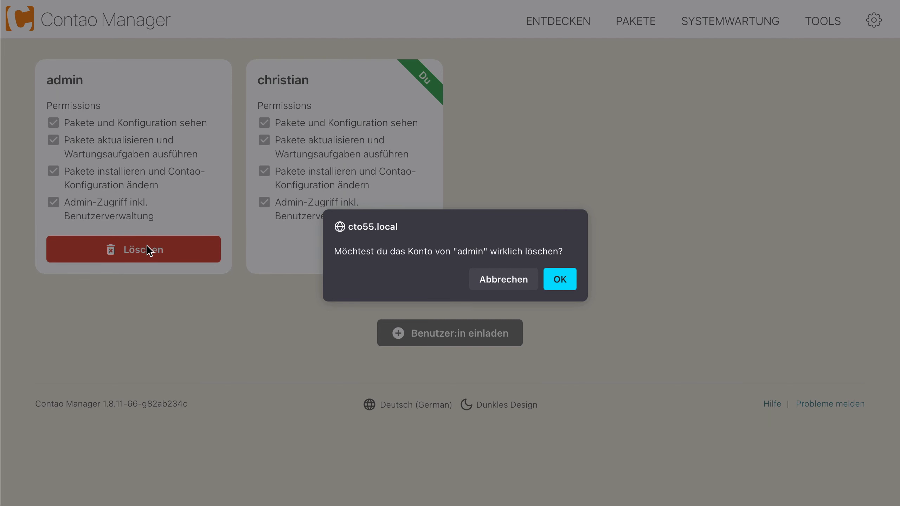
pyautogui.click(567, 281)
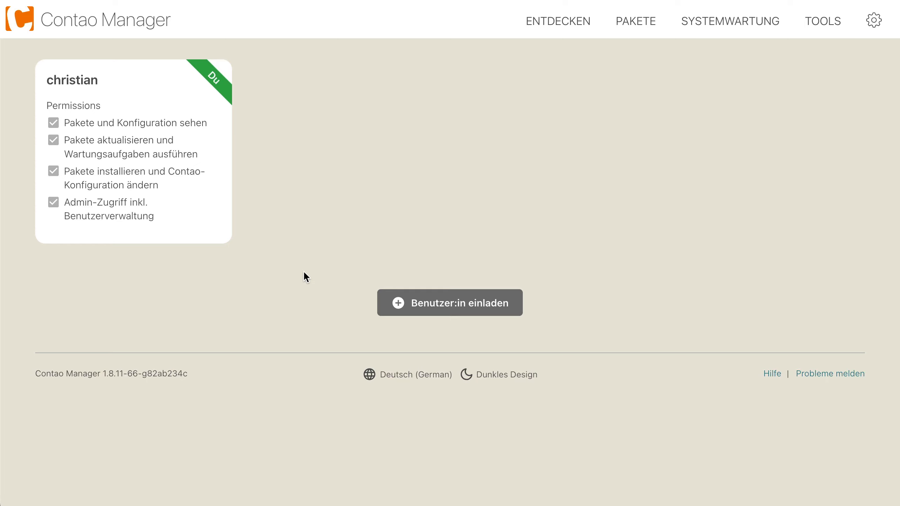
# Step: Create another user invitation link limited to the permission "Pakete und Konfiguration sehen"
pyautogui.click(460, 302)
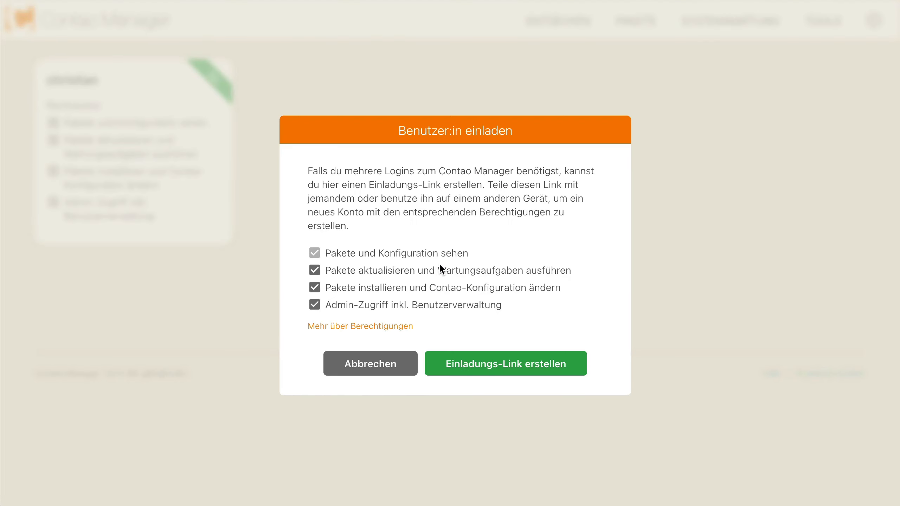
pyautogui.click(315, 270)
pyautogui.click(491, 365)
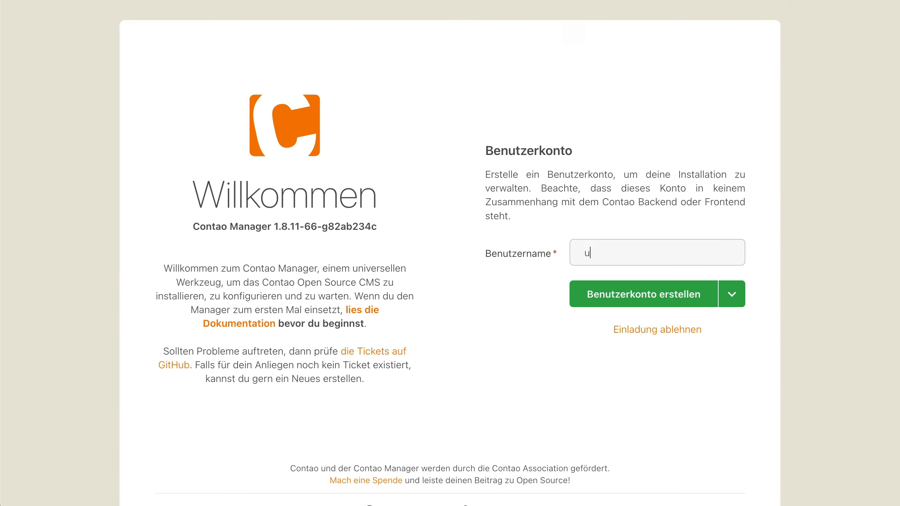
# Step: Register the invited account as "user" with password login, enter the account password, and skip two-factor authentication
pyautogui.write('ser')
pyautogui.click(743, 297)
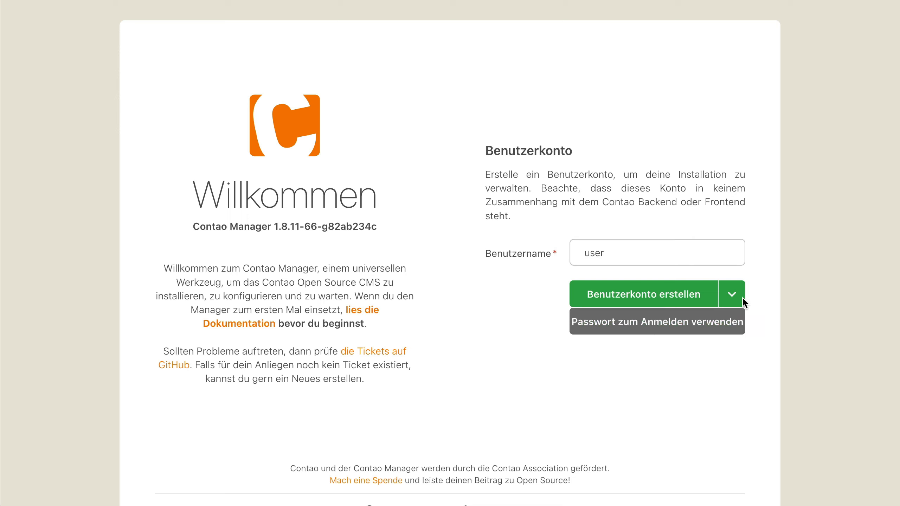
pyautogui.click(667, 326)
pyautogui.click(617, 276)
pyautogui.write('************')
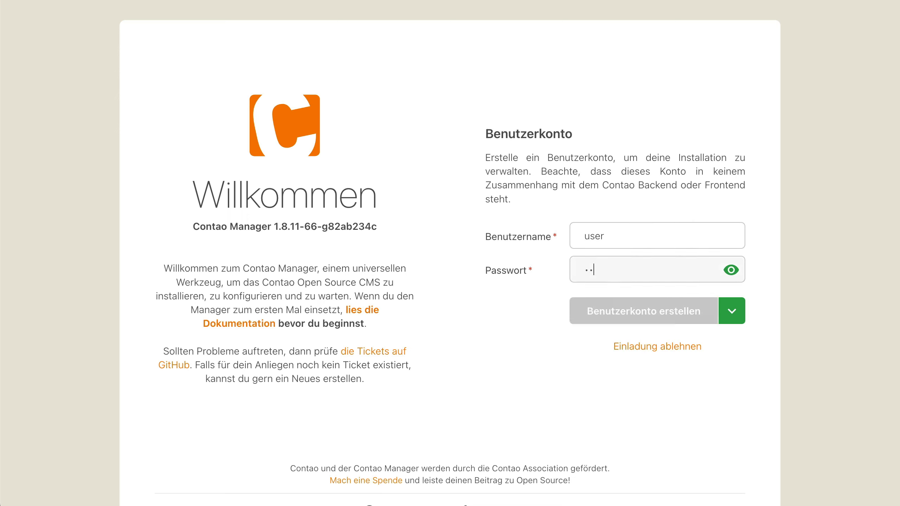
pyautogui.press('Return')
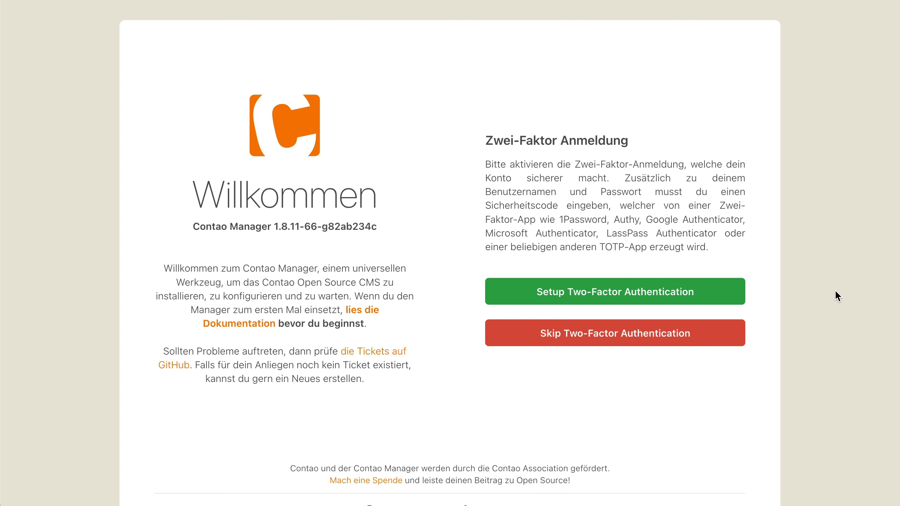
pyautogui.click(605, 335)
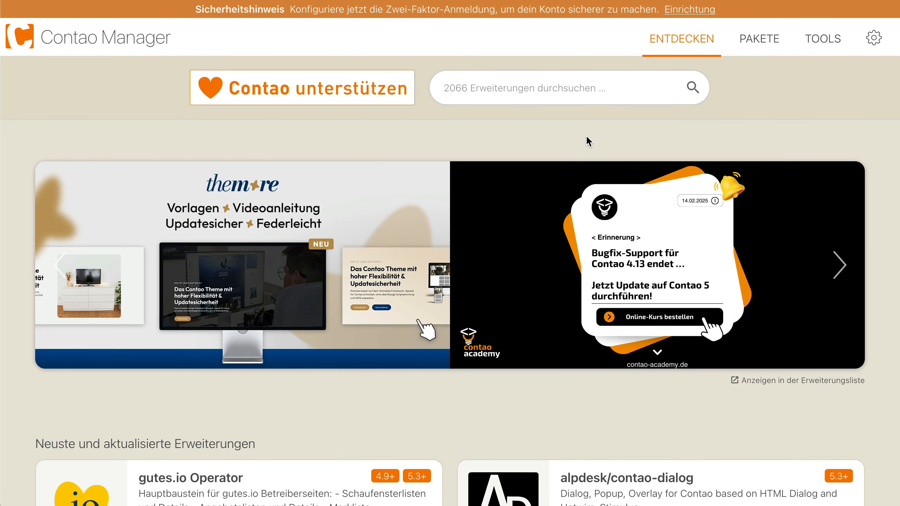
# Step: Examine what the restricted account can access: the gutes.io Operator extension details, the installed packages and the available tools
pyautogui.scroll(-3, 546, 131)
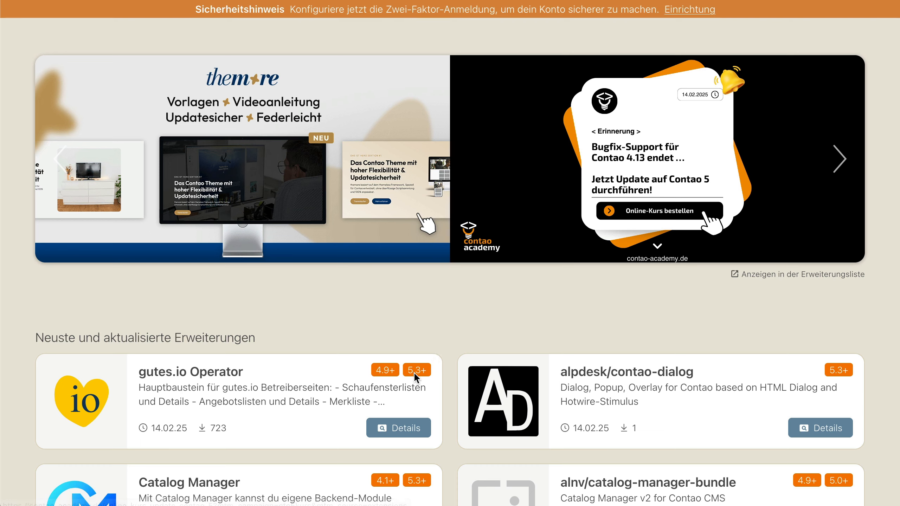
pyautogui.click(426, 422)
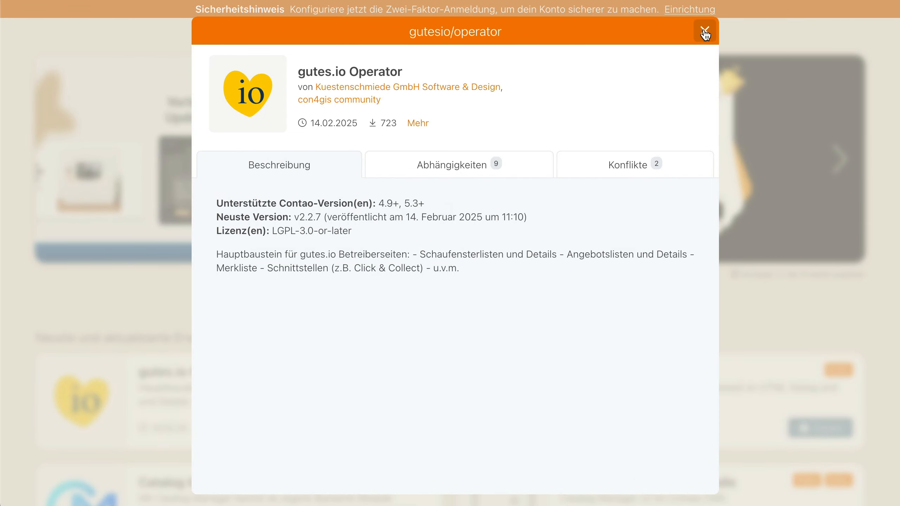
pyautogui.click(706, 34)
pyautogui.scroll(3, 751, 66)
pyautogui.click(762, 40)
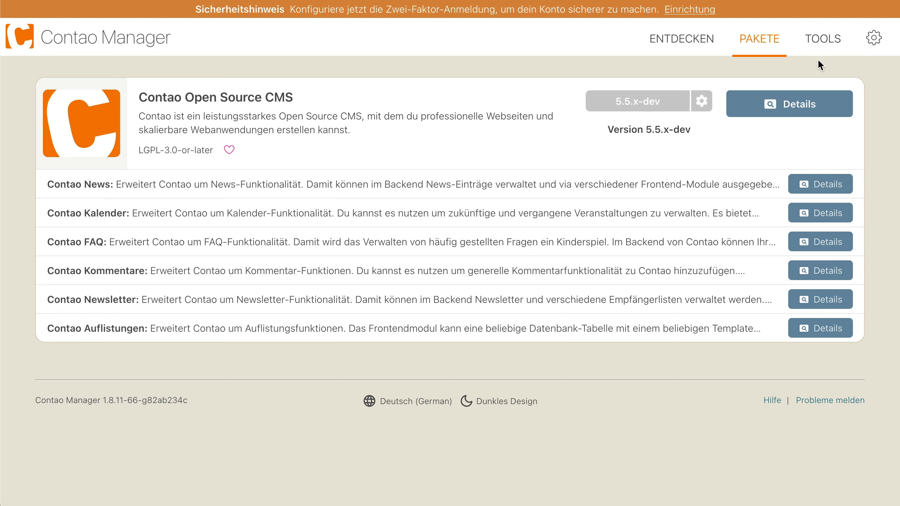
pyautogui.moveTo(826, 39)
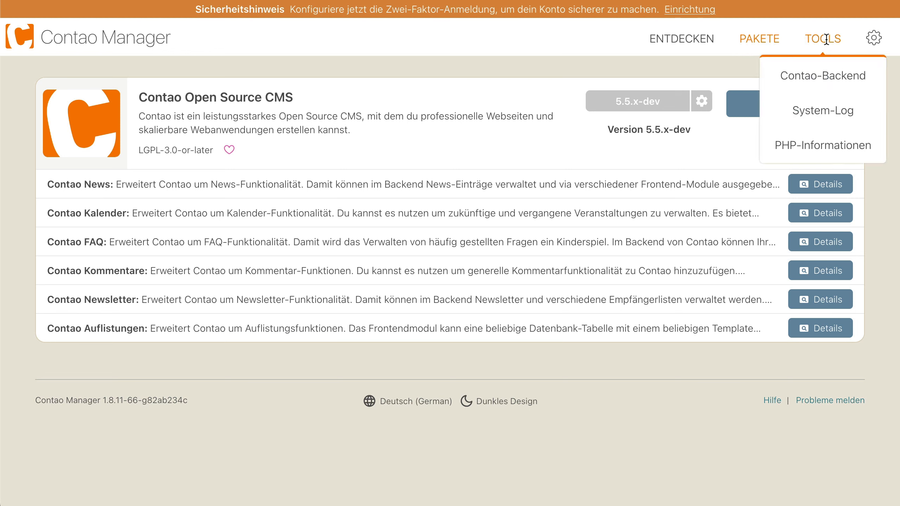